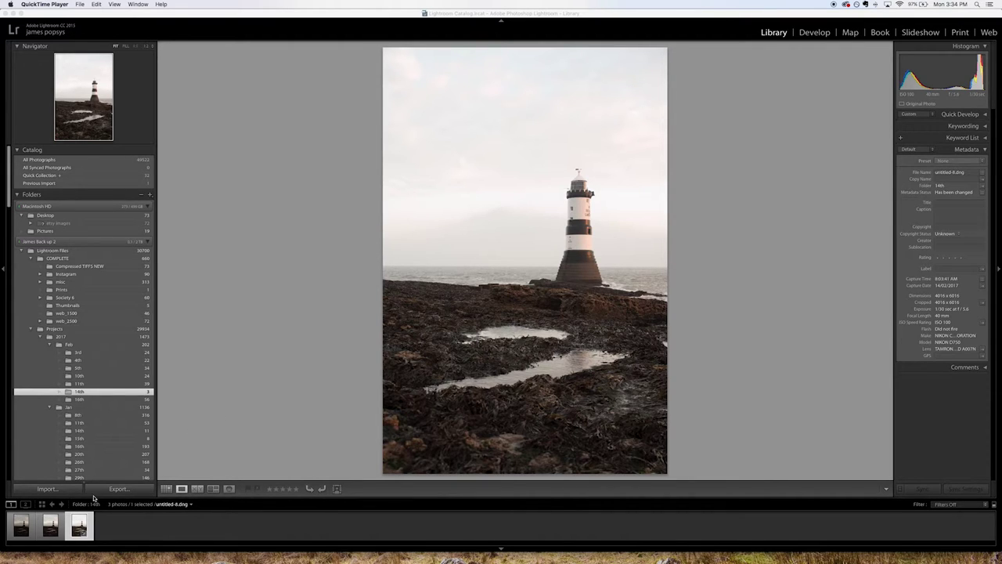
Step: Compare the bracketed exposures, ending on the brightest one, untitled-8.dng
{"action": "left_click", "coordinate": [17, 533]}
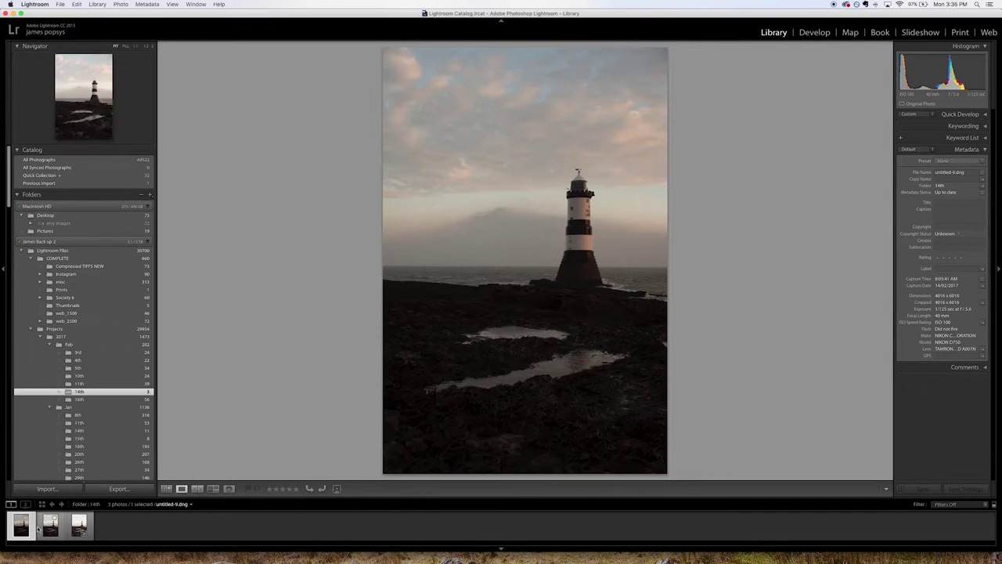
{"action": "left_click", "coordinate": [51, 529]}
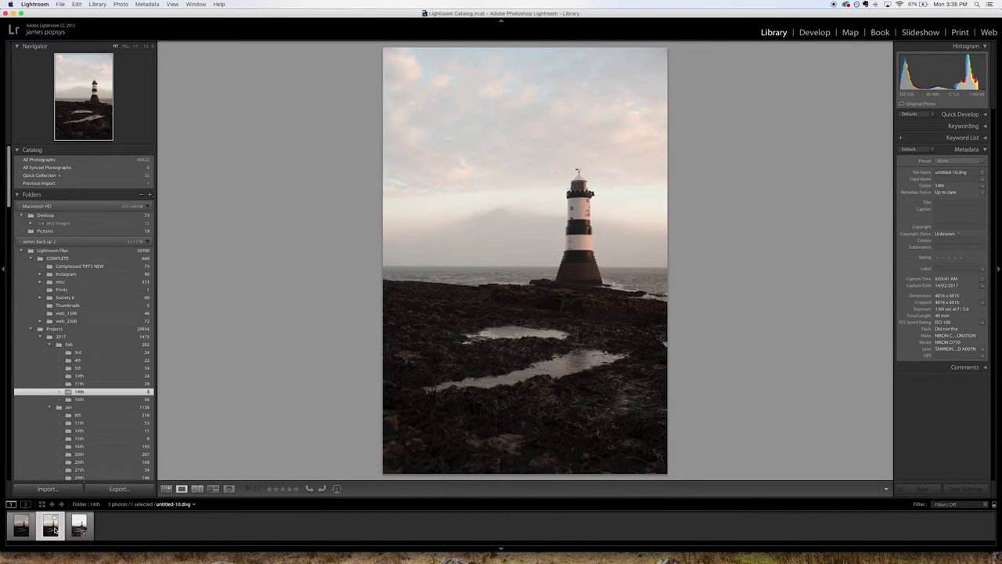
{"action": "left_click", "coordinate": [31, 533]}
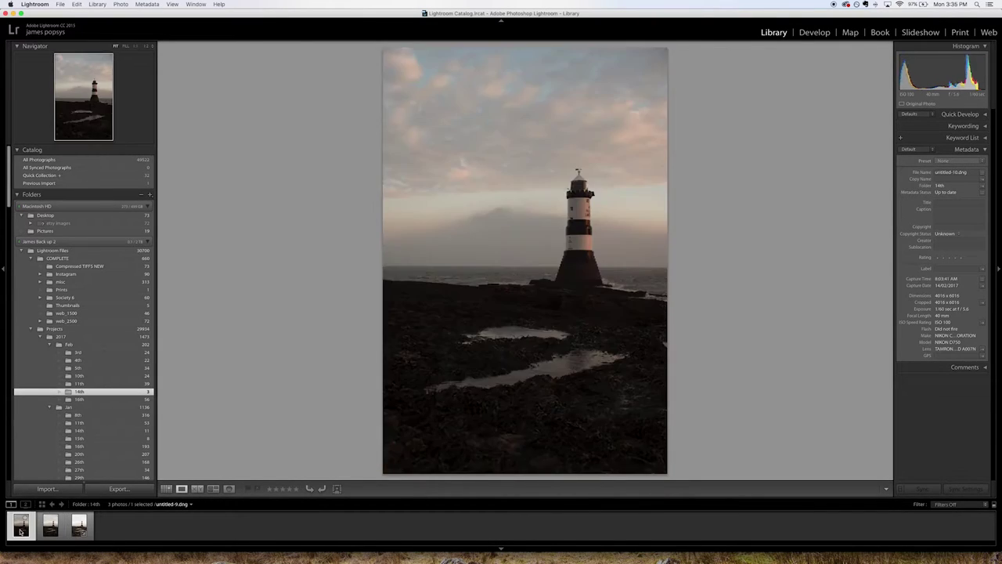
{"action": "left_click", "coordinate": [50, 526]}
{"action": "left_click", "coordinate": [79, 524]}
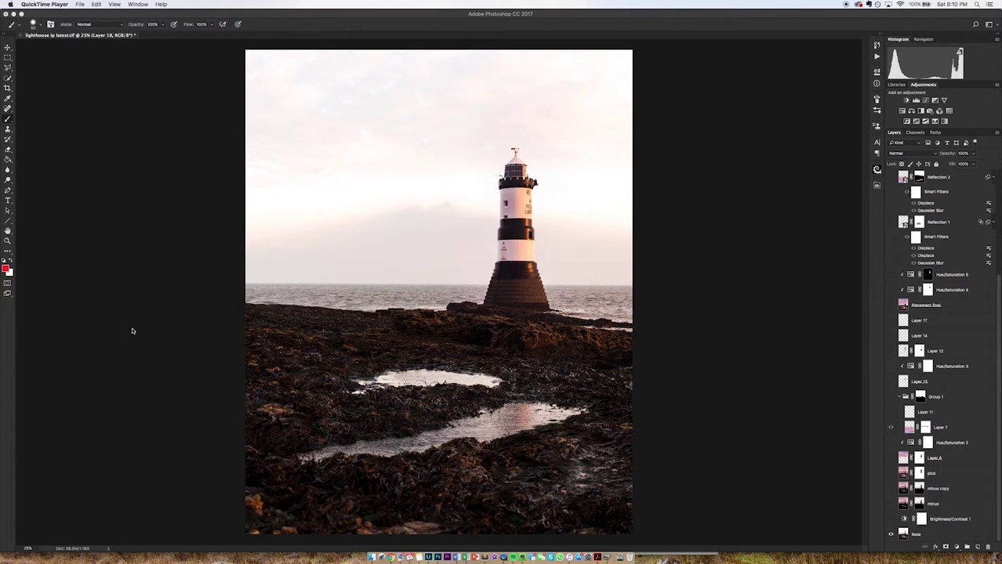
Step: Circle the lighthouse middle, the rocks and the empty sky in red, then undo the marks
{"action": "left_click", "coordinate": [132, 330]}
{"action": "left_click_drag", "start_coordinate": [490, 209], "coordinate": [506, 205]}
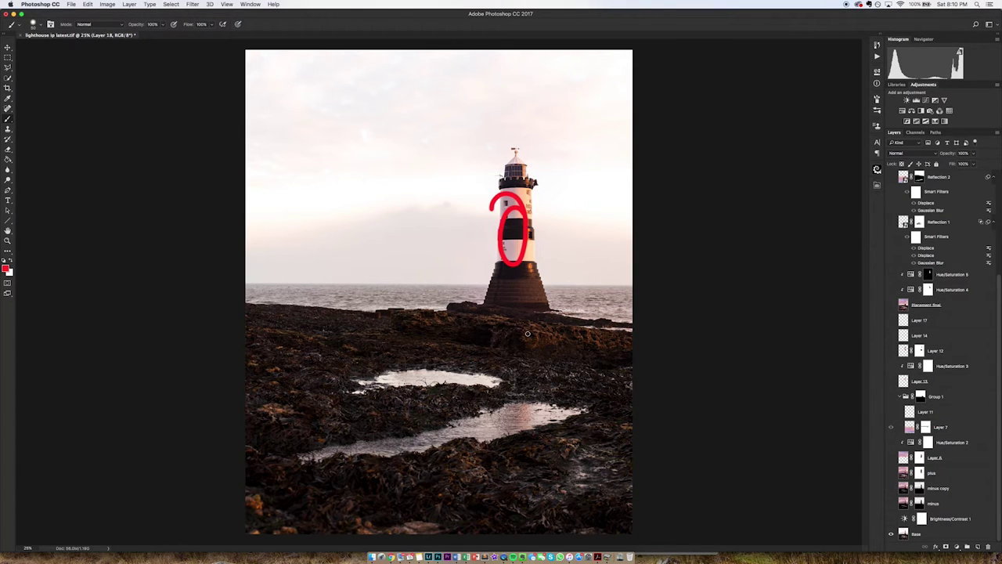
{"action": "left_click_drag", "start_coordinate": [512, 314], "coordinate": [480, 320]}
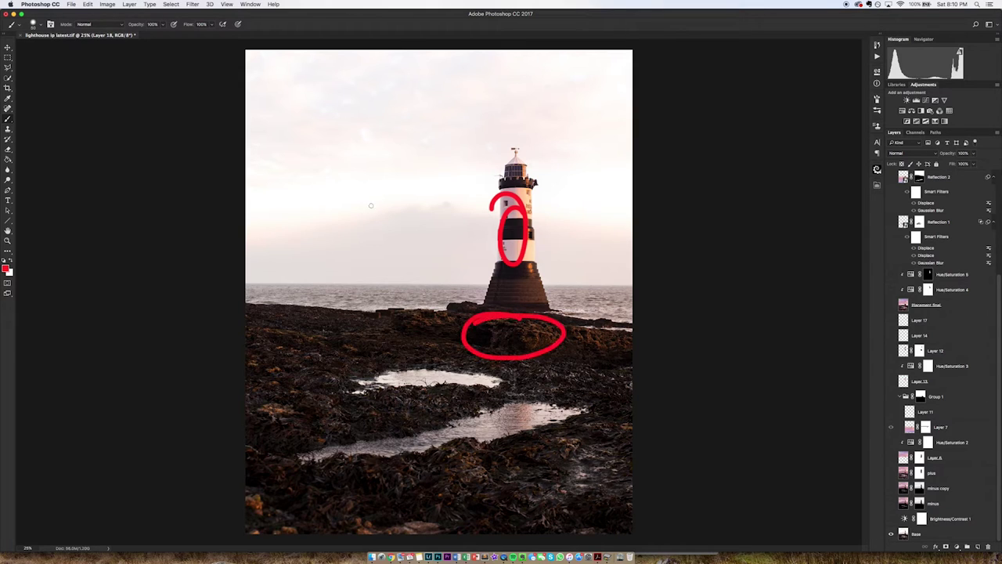
{"action": "left_click_drag", "start_coordinate": [357, 107], "coordinate": [354, 110]}
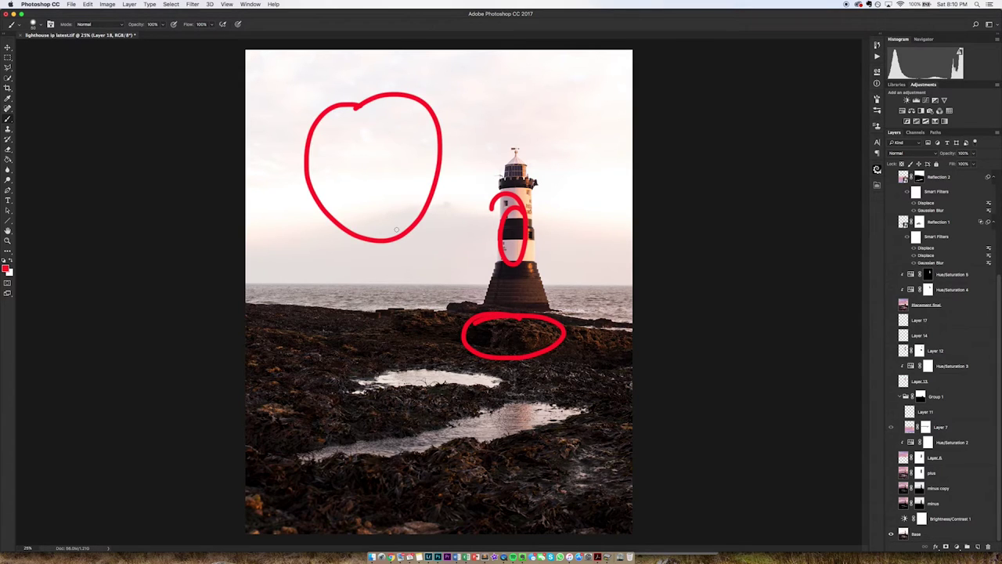
{"action": "key", "text": "super+alt+z"}
{"action": "key", "text": "super+alt+z"}
{"action": "key", "text": "super+alt+z"}
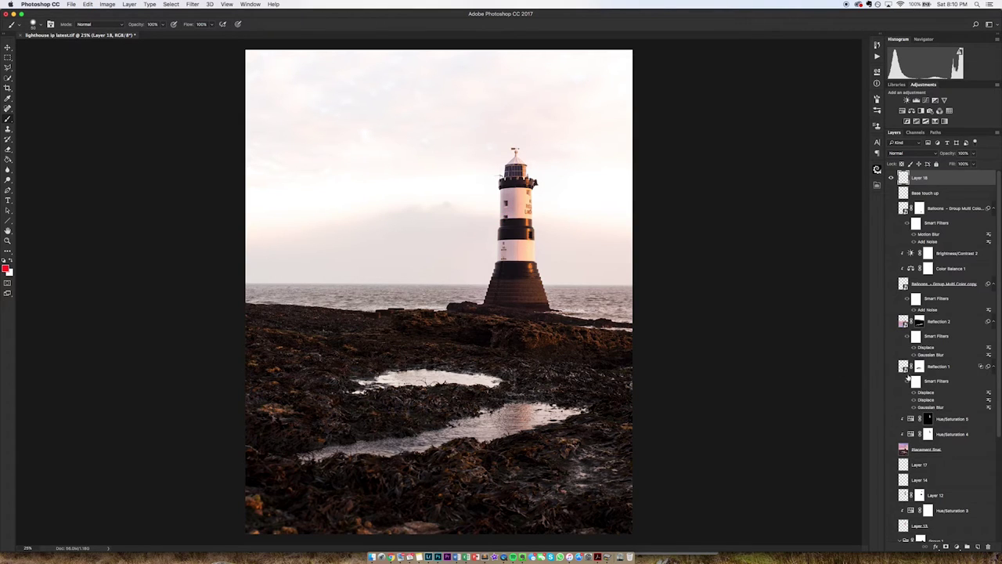
Step: Show the minus, minus copy and plus layers for pink sky, tower glow and brightness
{"action": "scroll", "coordinate": [910, 377], "scroll_direction": "down", "scroll_amount": 5}
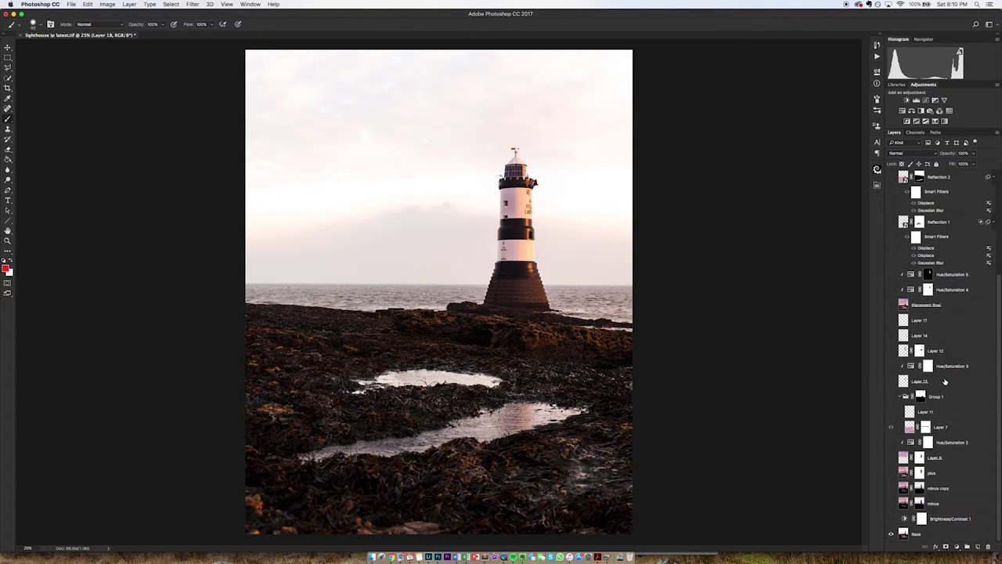
{"action": "left_click", "coordinate": [891, 504]}
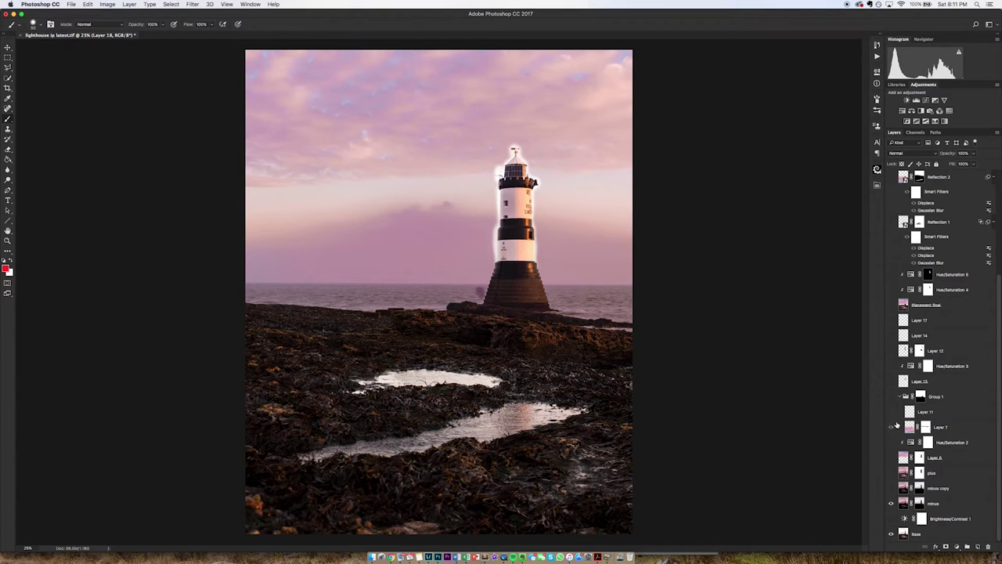
{"action": "left_click", "coordinate": [891, 488]}
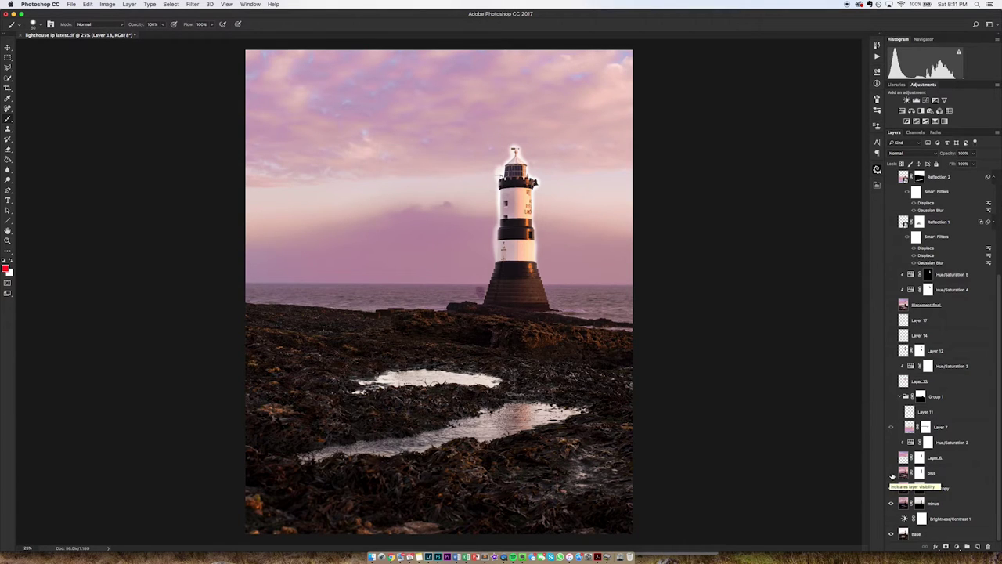
{"action": "left_click", "coordinate": [891, 474]}
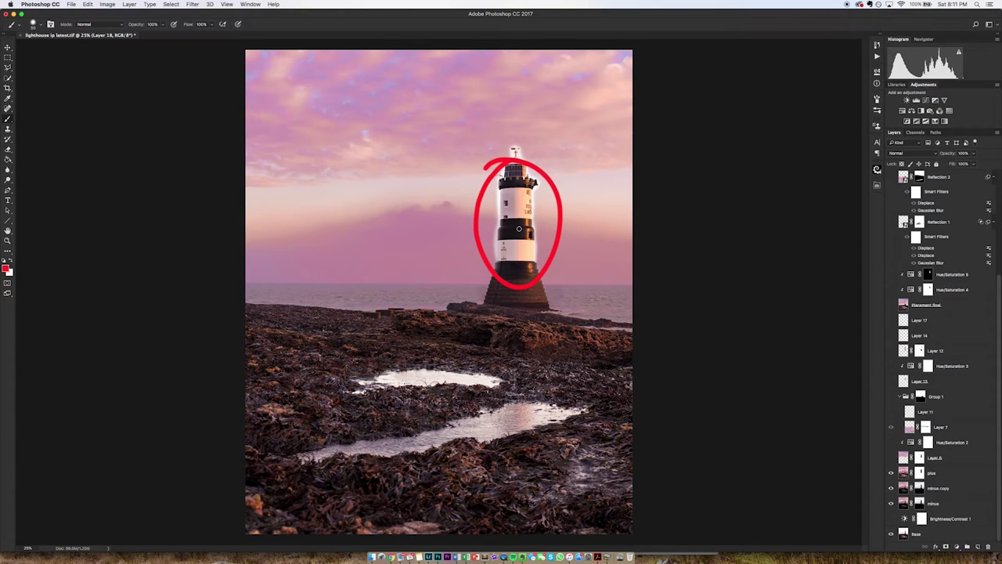
{"action": "key", "text": "ctrl+z"}
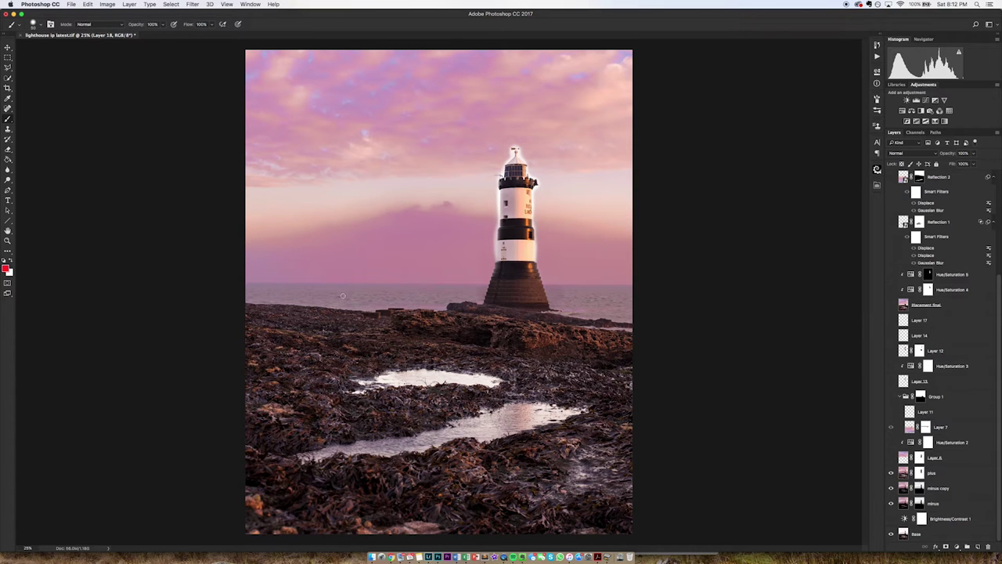
Step: Inspect the lighthouse edges up close, then show Layer 6 for blue sky with pink clouds
{"action": "key", "text": "super+equal"}
{"action": "key", "text": "super+equal"}
{"action": "key", "text": "super+equal"}
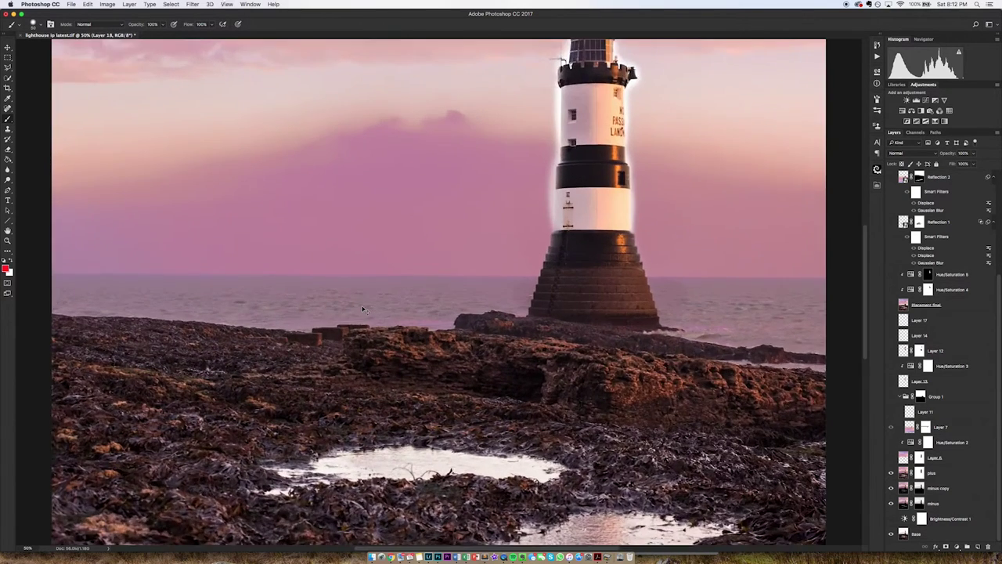
{"action": "key", "text": "super+minus"}
{"action": "key", "text": "super+minus"}
{"action": "key", "text": "super+minus"}
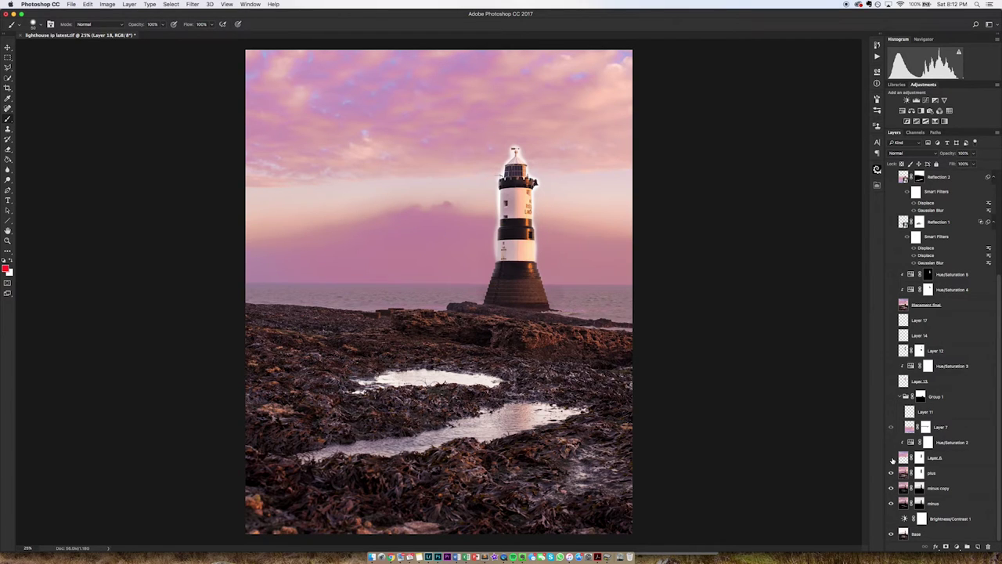
{"action": "left_click", "coordinate": [891, 459]}
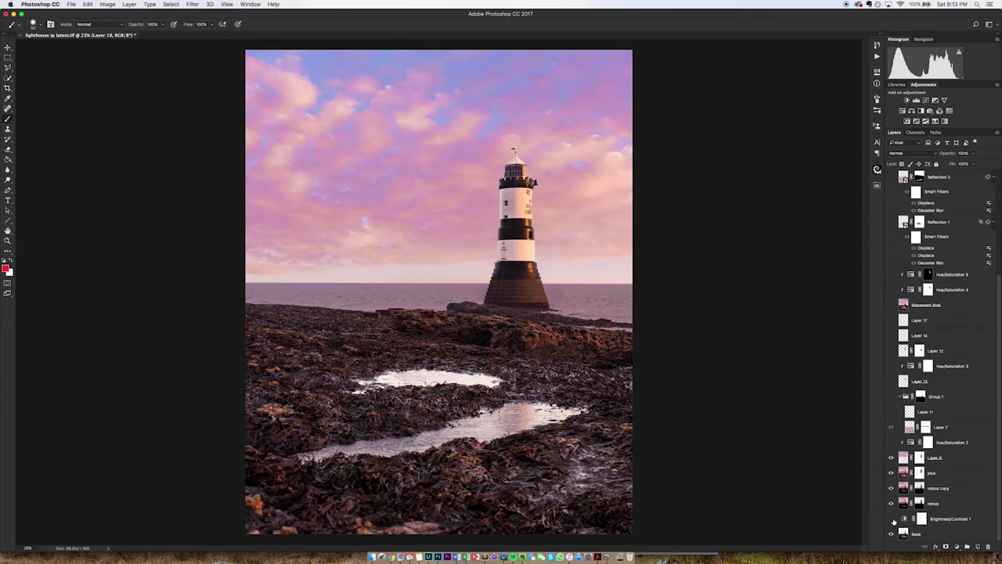
Step: Show Hue/Saturation 2 and Group 1 to brighten the lighthouse and replace the sea with sky
{"action": "left_click", "coordinate": [891, 443]}
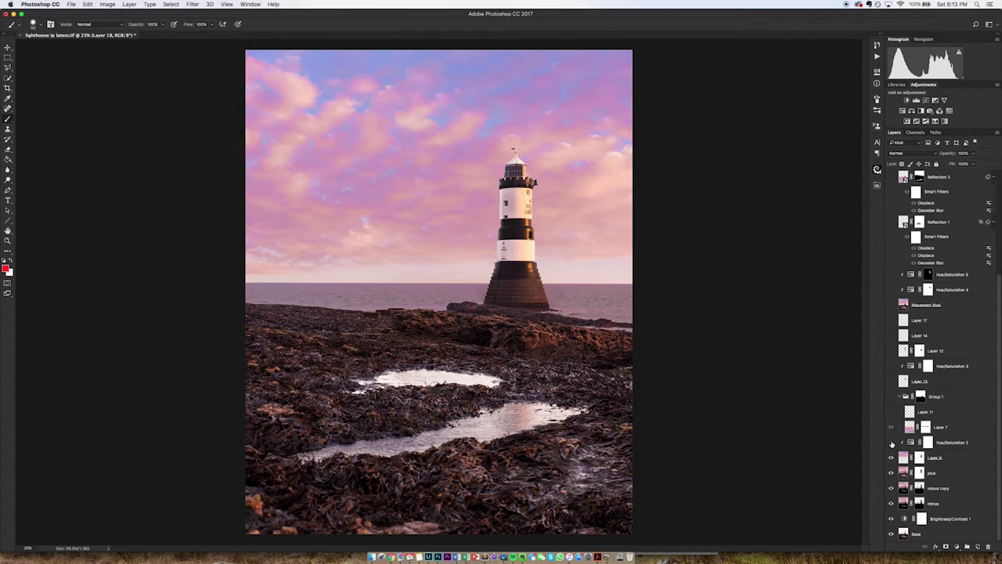
{"action": "scroll", "coordinate": [892, 438], "scroll_direction": "up", "scroll_amount": 1}
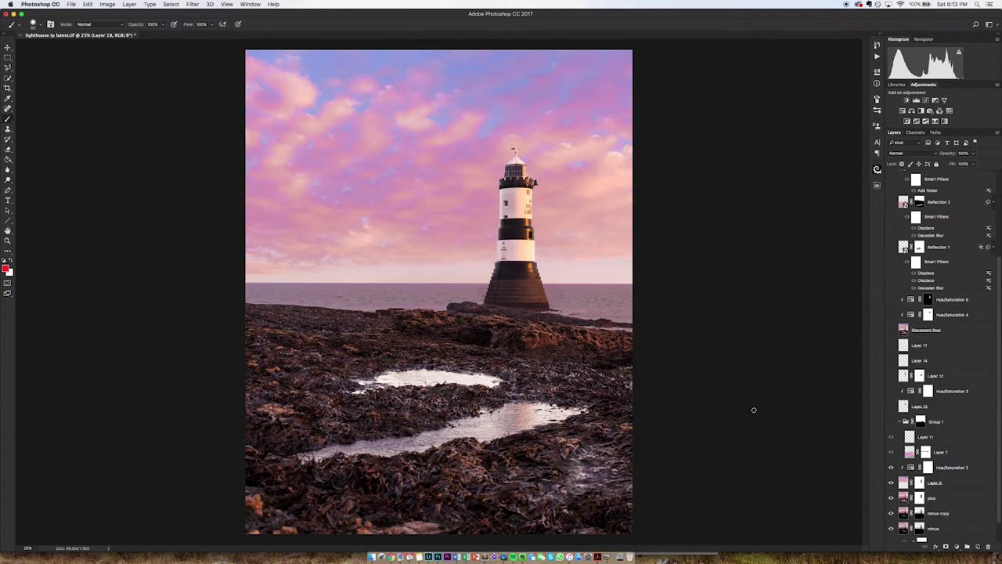
{"action": "left_click", "coordinate": [891, 422]}
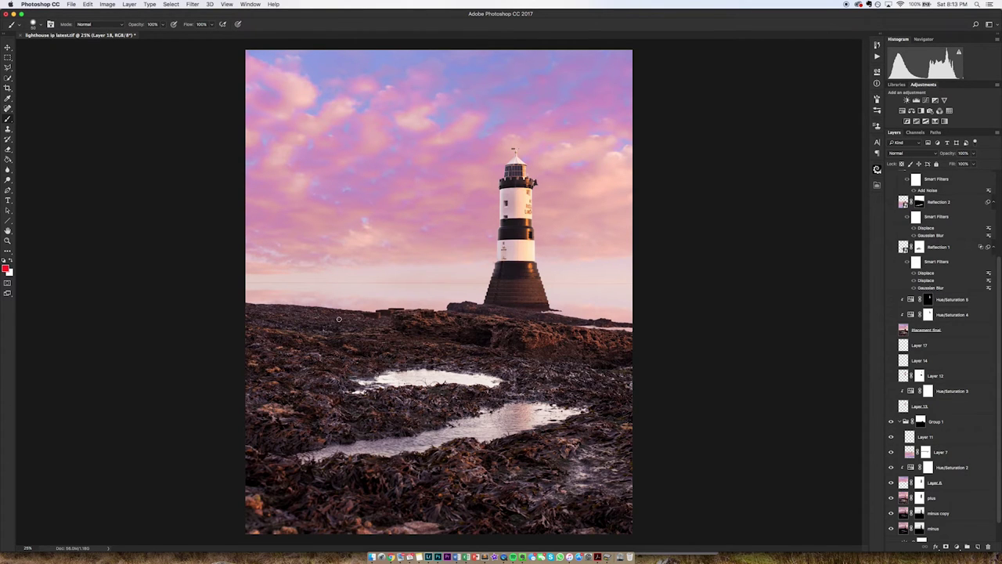
{"action": "scroll", "coordinate": [339, 319], "scroll_direction": "up", "scroll_amount": 5}
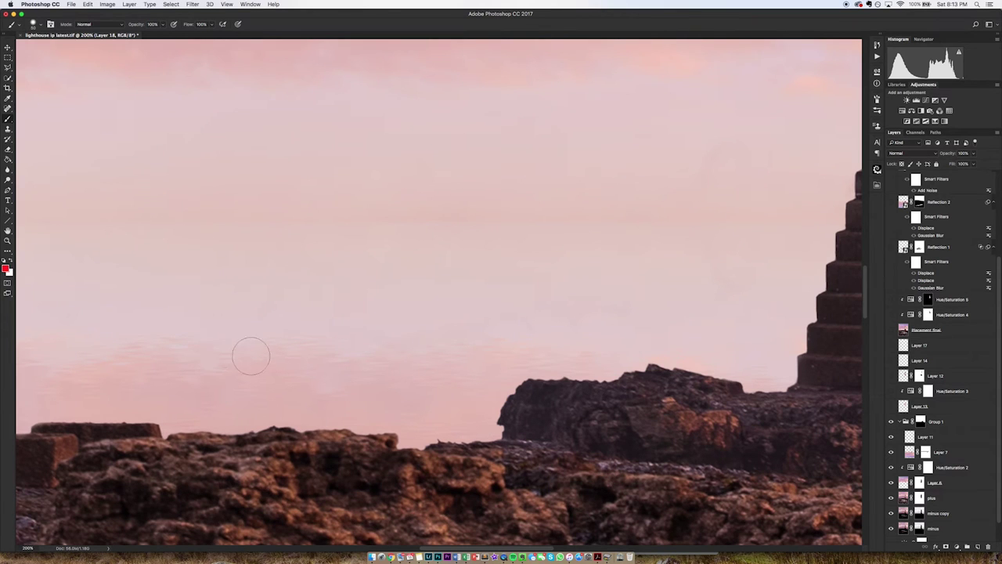
Step: Fit the image on screen, mark and unmark the rocks, and hide the upper-tower layer
{"action": "key", "text": "super+0"}
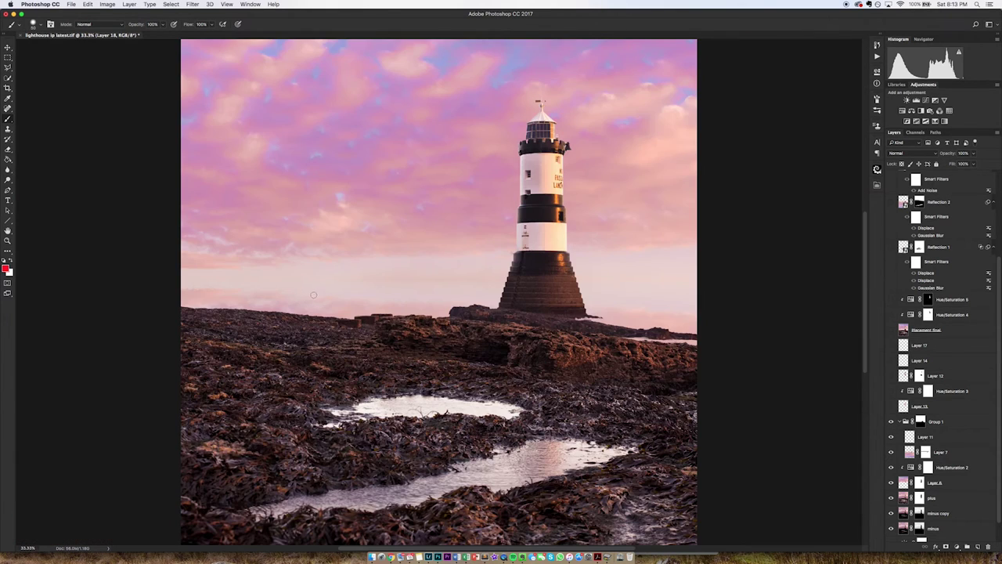
{"action": "mouse_move", "coordinate": [326, 293]}
{"action": "left_mouse_down"}
{"action": "mouse_move", "coordinate": [287, 287]}
{"action": "mouse_move", "coordinate": [261, 348]}
{"action": "mouse_move", "coordinate": [321, 290]}
{"action": "left_mouse_up"}
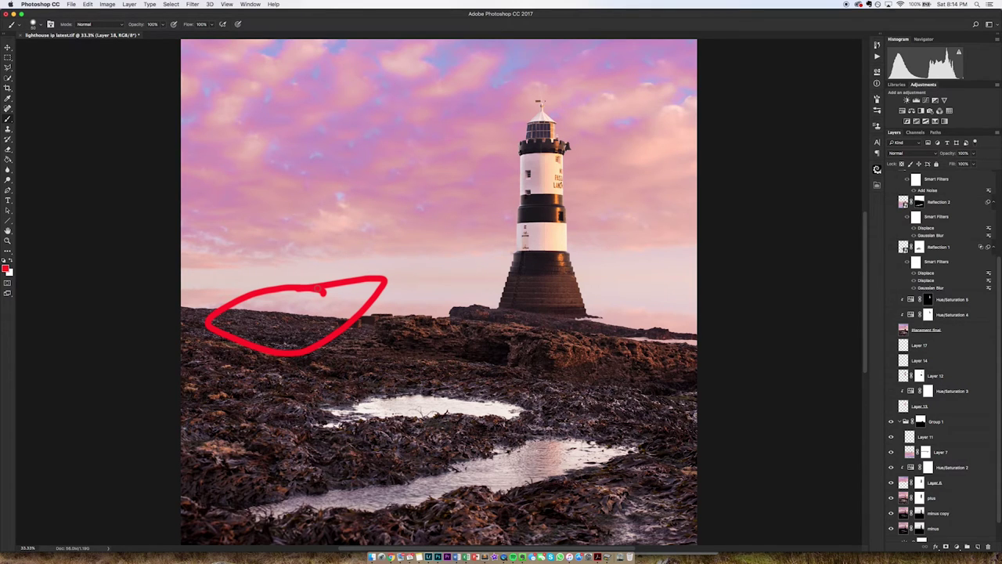
{"action": "key", "text": "super+z"}
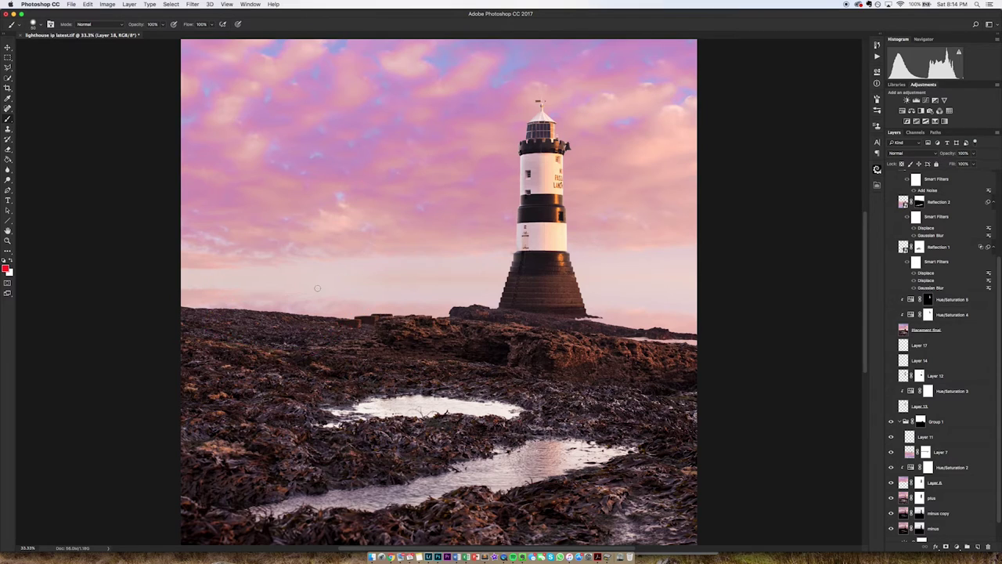
{"action": "left_click", "coordinate": [891, 408]}
Step: Show Layer 12 so the striped tower top floats above the base
{"action": "scroll", "coordinate": [907, 447], "scroll_direction": "up", "scroll_amount": 1}
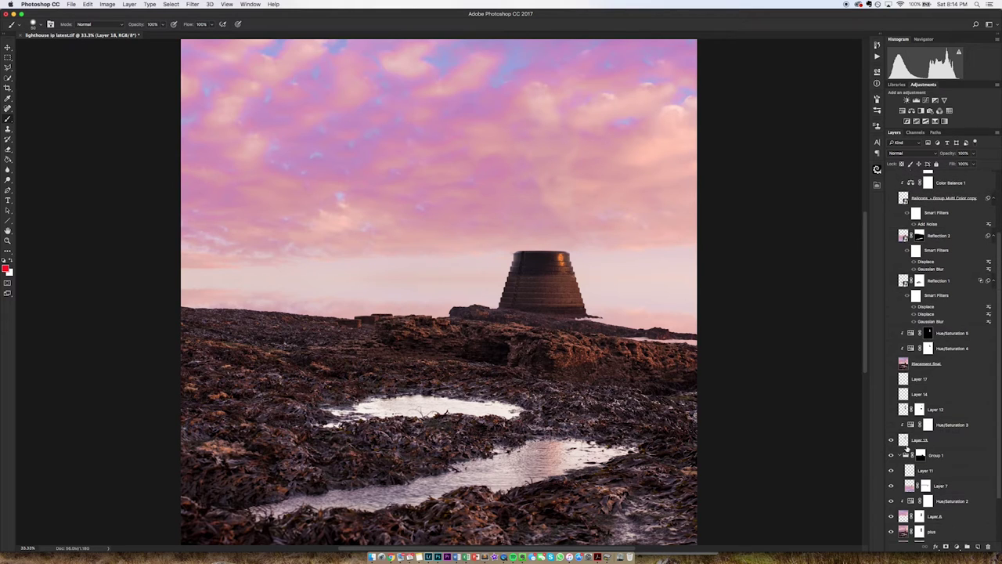
{"action": "scroll", "coordinate": [907, 447], "scroll_direction": "up", "scroll_amount": 1}
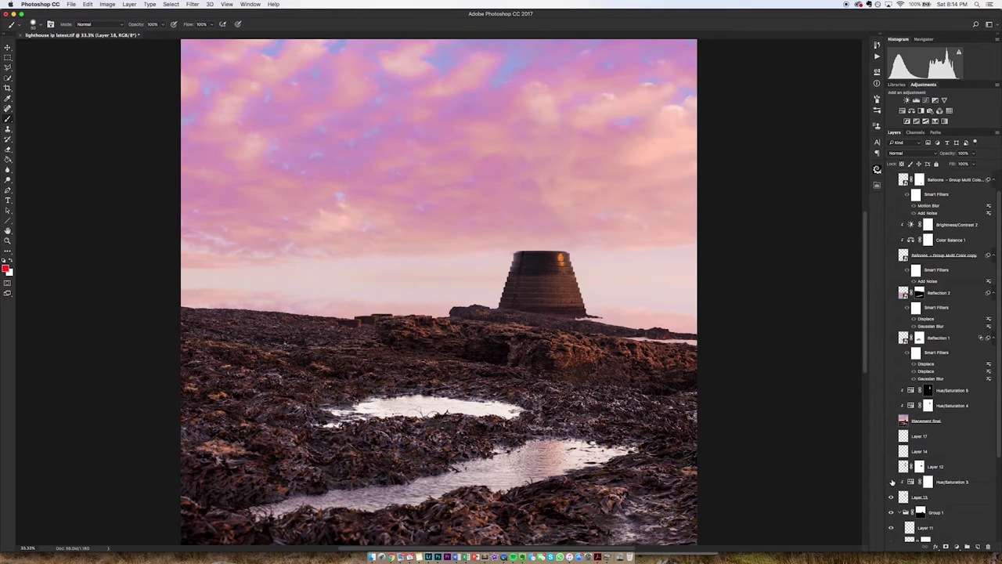
{"action": "scroll", "coordinate": [894, 468], "scroll_direction": "up", "scroll_amount": 1}
{"action": "left_click", "coordinate": [891, 467]}
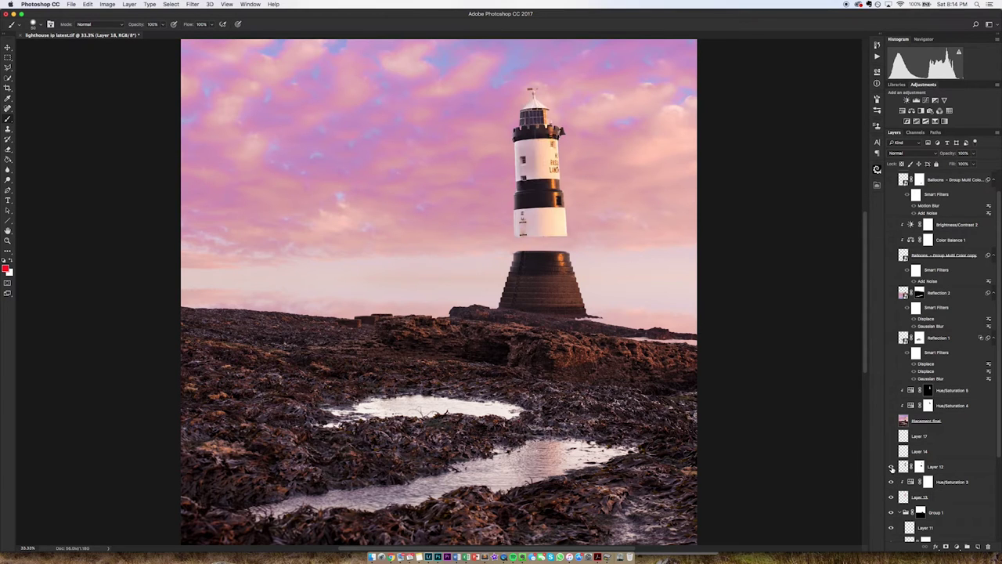
{"action": "scroll", "coordinate": [892, 462], "scroll_direction": "up", "scroll_amount": 2}
{"action": "scroll", "coordinate": [552, 244], "scroll_direction": "up", "scroll_amount": 3}
Step: Undo the red circle around the gap, then zoom out and back in to inspect it
{"action": "mouse_move", "coordinate": [517, 198]}
{"action": "left_mouse_down"}
{"action": "mouse_move", "coordinate": [519, 296]}
{"action": "mouse_move", "coordinate": [481, 203]}
{"action": "left_mouse_up"}
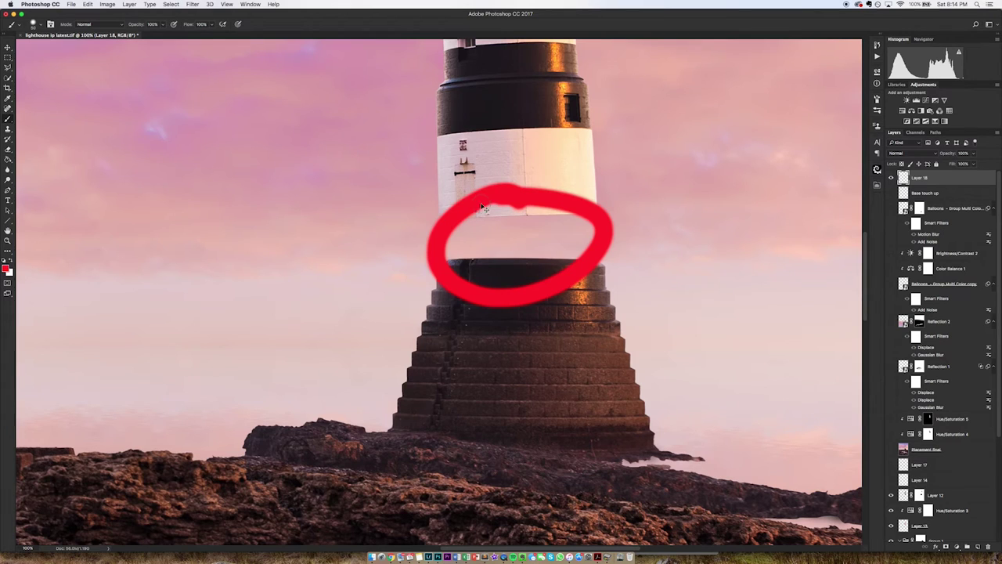
{"action": "key", "text": "super+z"}
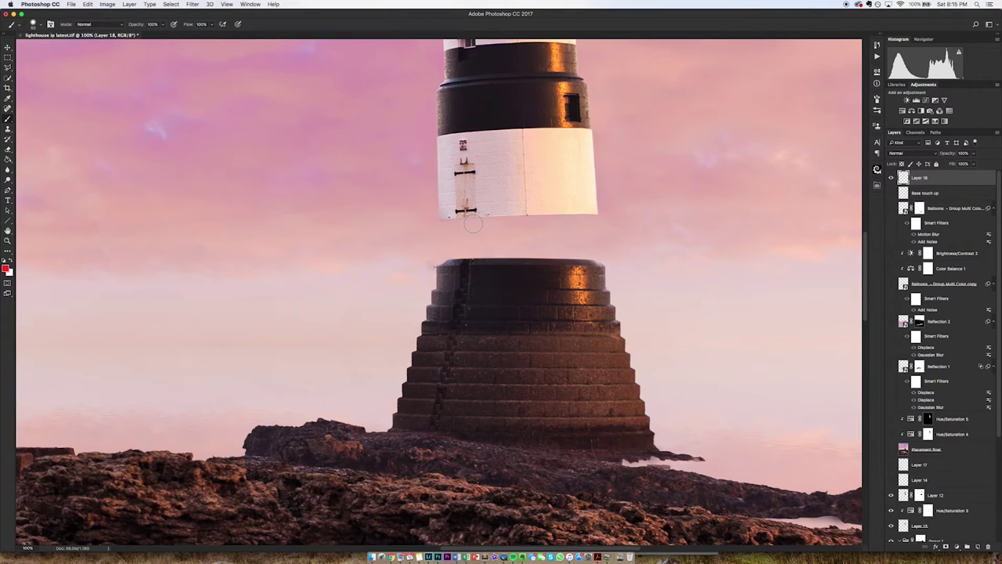
{"action": "key", "text": "super+minus"}
{"action": "key", "text": "super+minus"}
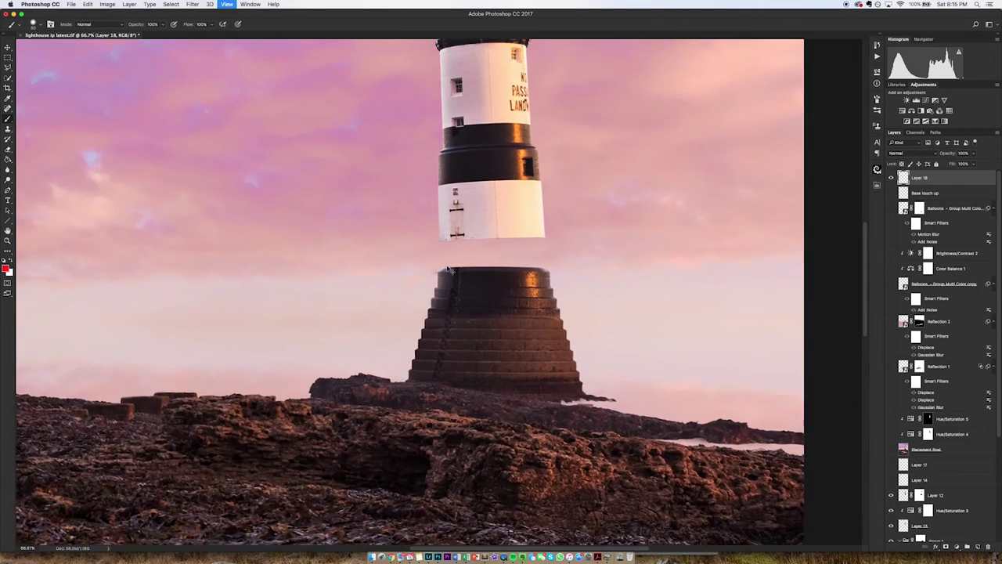
{"action": "scroll", "coordinate": [322, 406], "scroll_direction": "down", "scroll_amount": 2}
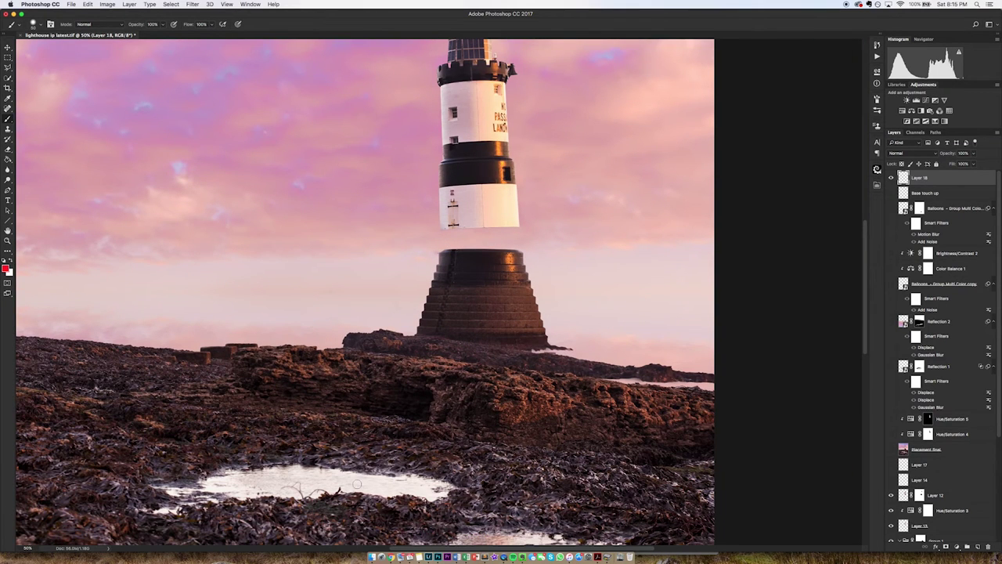
{"action": "scroll", "coordinate": [526, 453], "scroll_direction": "up", "scroll_amount": 4}
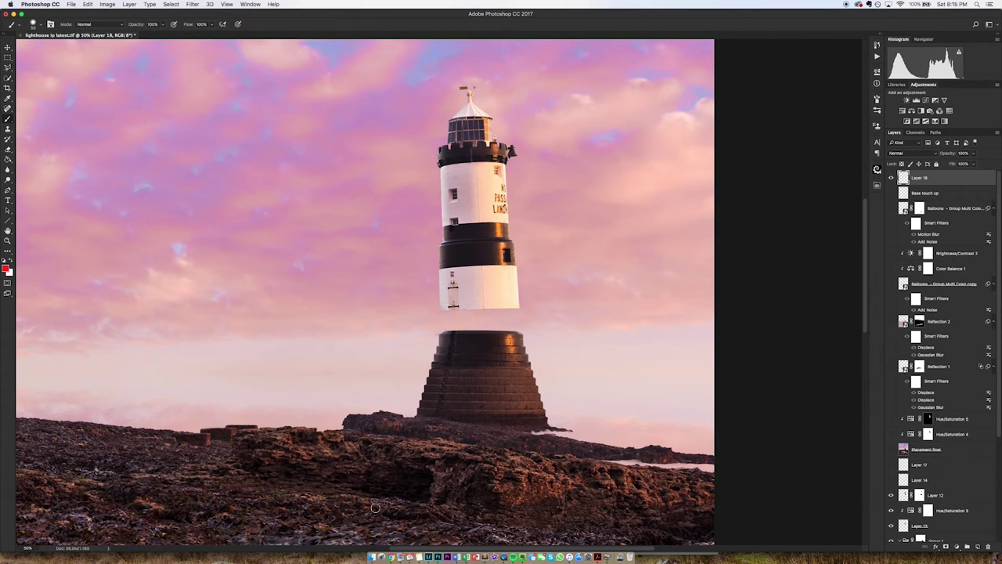
{"action": "key", "text": "super+plus"}
{"action": "key", "text": "super+plus"}
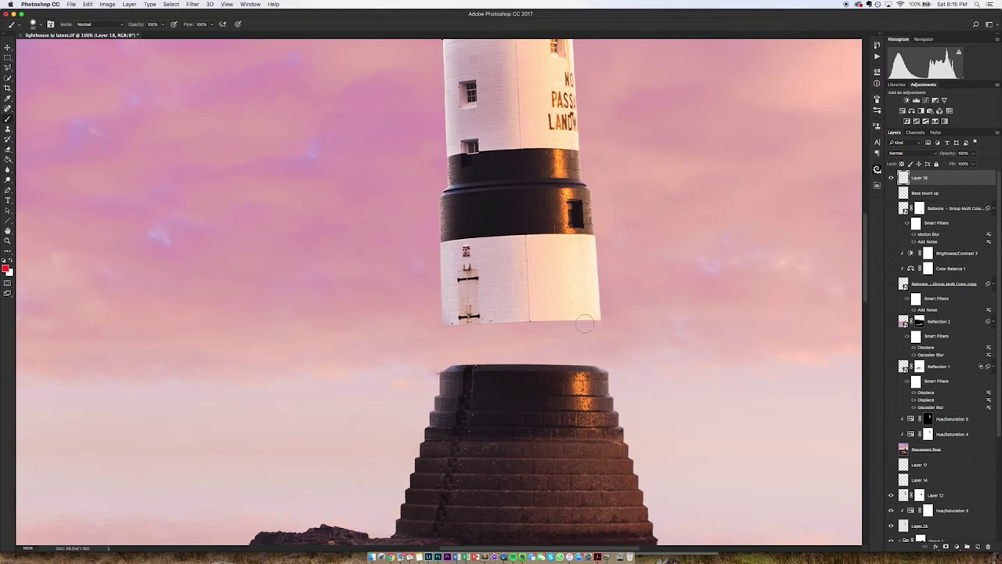
Step: Show Layer 14, Placement Boat and Layer 17, then fit the whole image on screen
{"action": "left_click", "coordinate": [892, 481]}
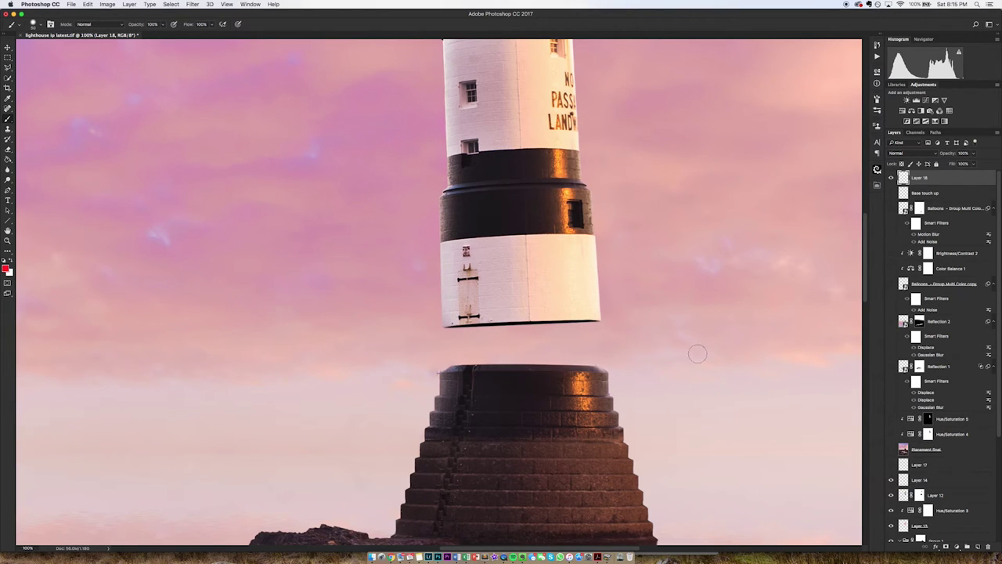
{"action": "left_click_drag", "start_coordinate": [890, 448], "coordinate": [891, 464]}
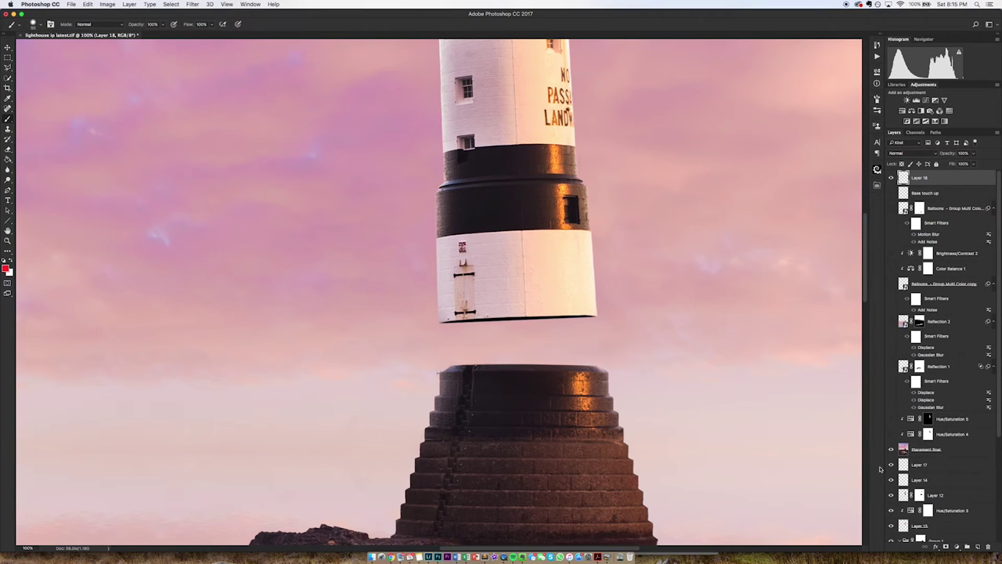
{"action": "key", "text": "super+0"}
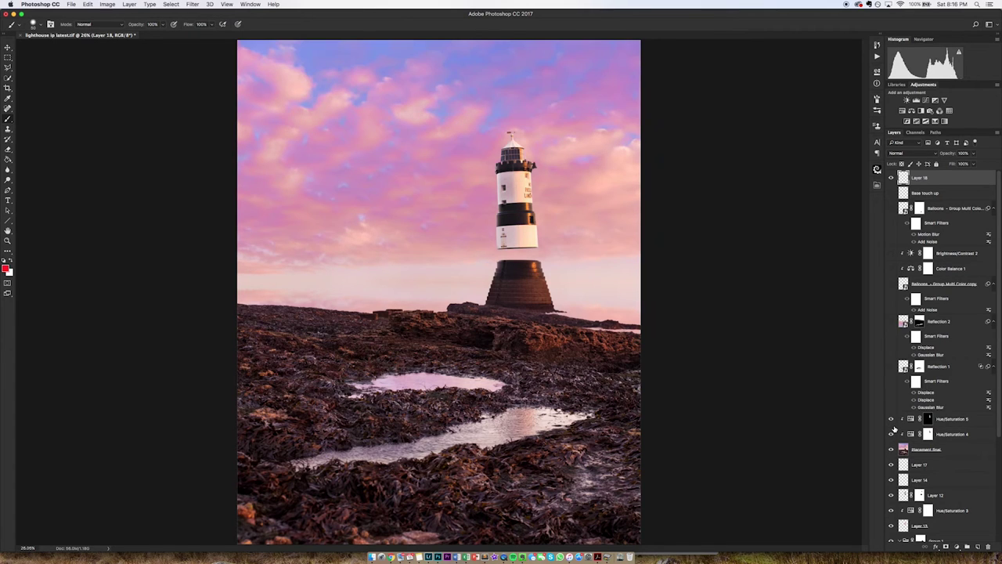
Step: Point out the sky and lower puddle, then turn on the Reflection 1 and Reflection 2 layers
{"action": "mouse_move", "coordinate": [405, 170]}
{"action": "left_mouse_down"}
{"action": "mouse_move", "coordinate": [290, 263]}
{"action": "mouse_move", "coordinate": [384, 139]}
{"action": "left_mouse_up"}
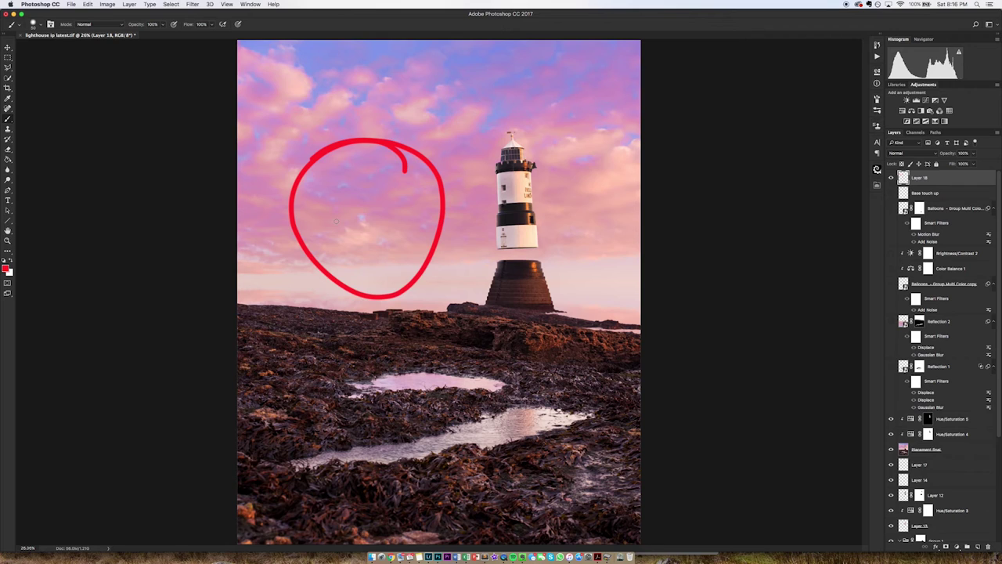
{"action": "key", "text": "super+z"}
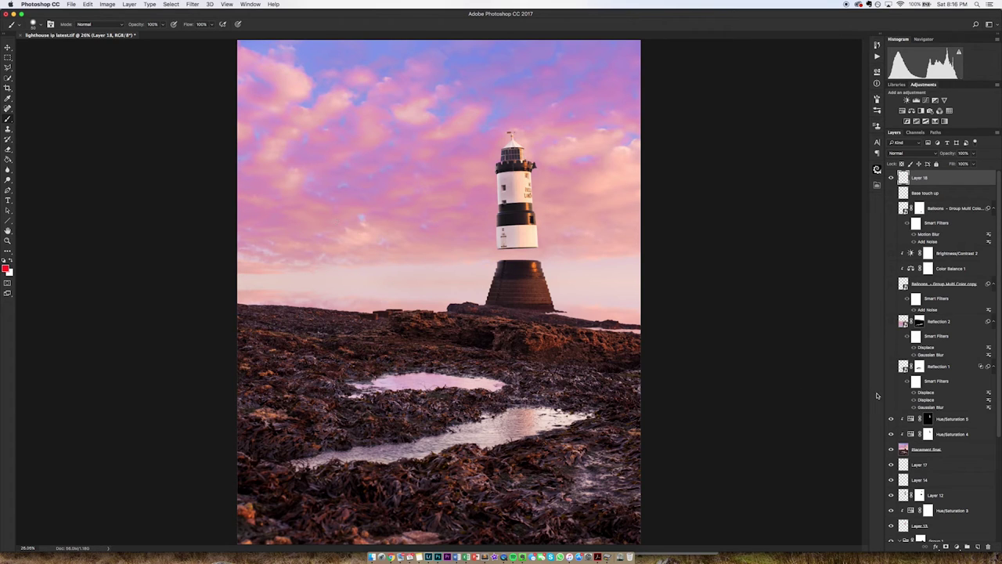
{"action": "left_click_drag", "start_coordinate": [450, 351], "coordinate": [444, 355]}
{"action": "key", "text": "super+z"}
{"action": "mouse_move", "coordinate": [473, 360]}
{"action": "left_mouse_down"}
{"action": "mouse_move", "coordinate": [421, 472]}
{"action": "mouse_move", "coordinate": [466, 377]}
{"action": "left_mouse_up"}
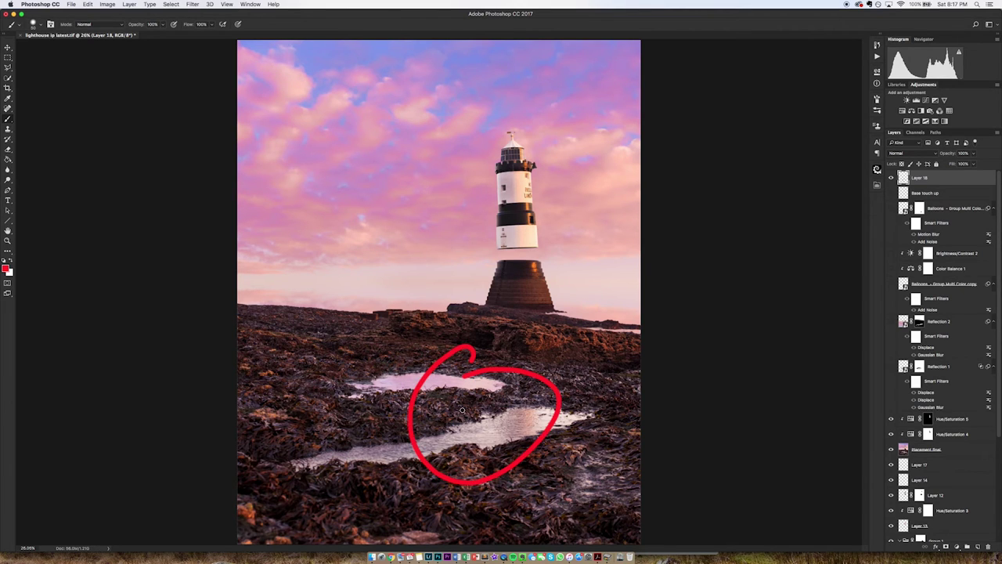
{"action": "key", "text": "super+z"}
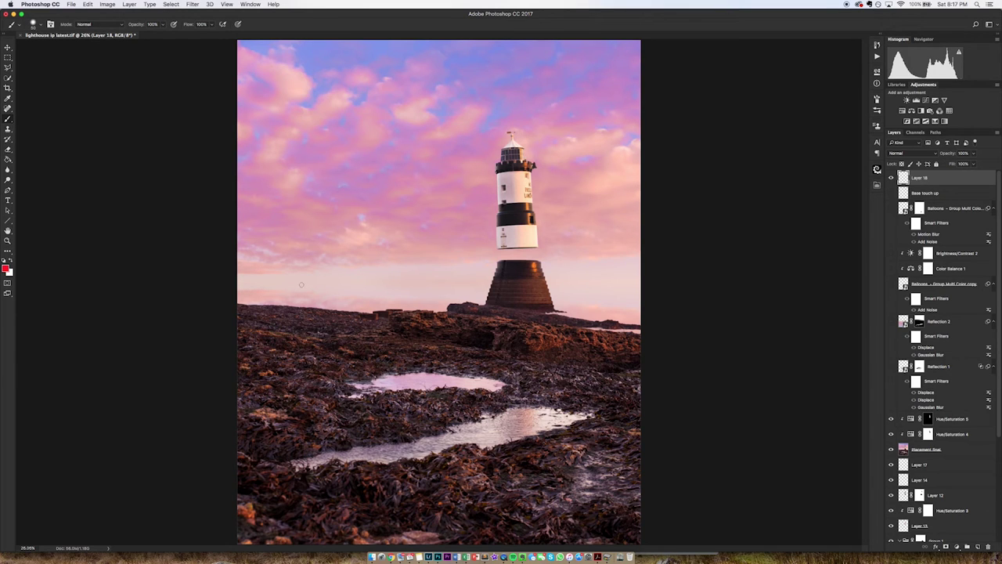
{"action": "left_click_drag", "start_coordinate": [891, 321], "coordinate": [890, 366]}
{"action": "key", "text": "super+minus"}
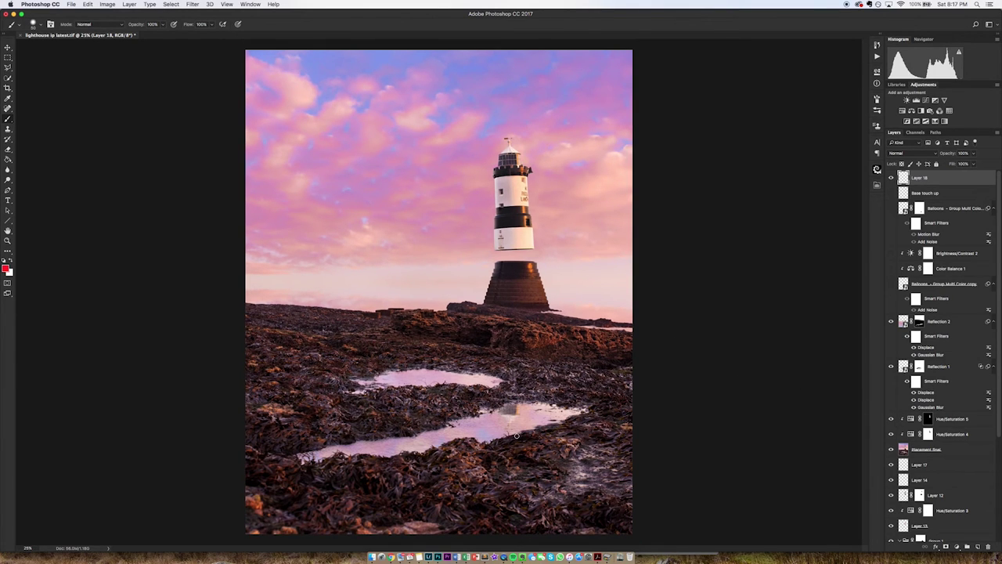
Step: Show the Balloons copy layer and enable Color Balance 1 and Brightness/Contrast 2 above it
{"action": "left_click", "coordinate": [891, 284]}
{"action": "left_click_drag", "start_coordinate": [513, 88], "coordinate": [493, 137]}
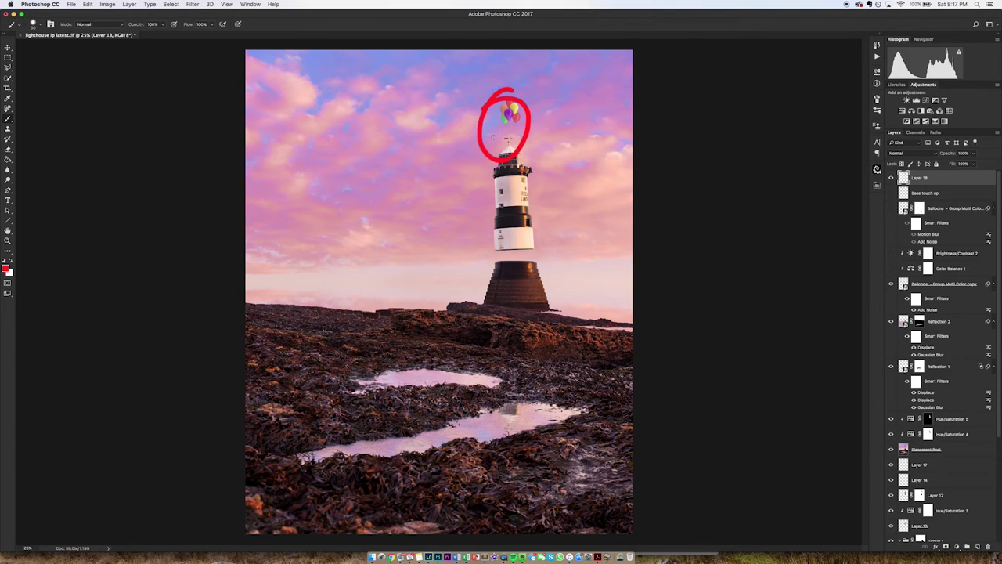
{"action": "key", "text": "super+z"}
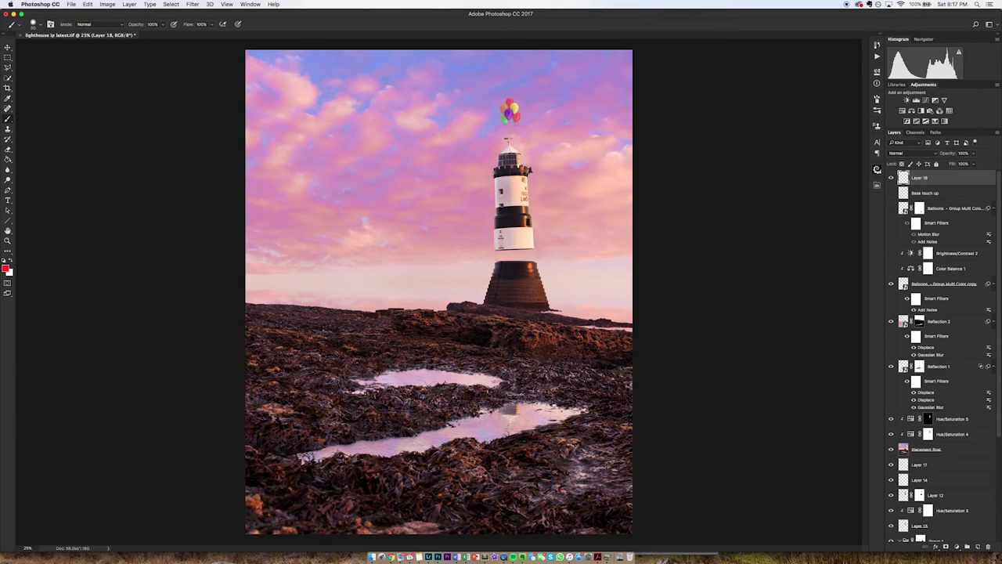
{"action": "left_click", "coordinate": [891, 269]}
{"action": "left_click", "coordinate": [891, 254]}
{"action": "left_click_drag", "start_coordinate": [470, 360], "coordinate": [446, 416]}
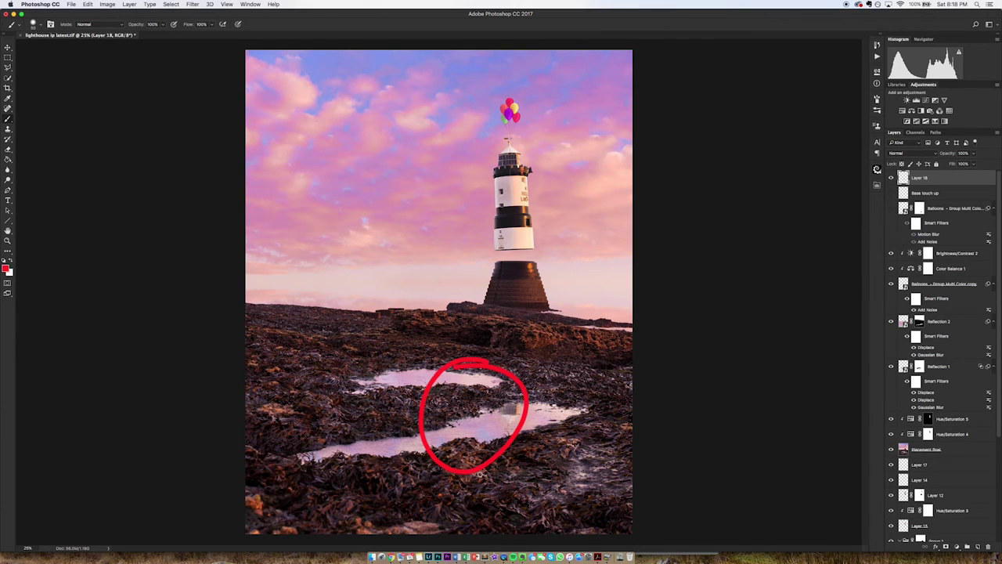
{"action": "key", "text": "super+z"}
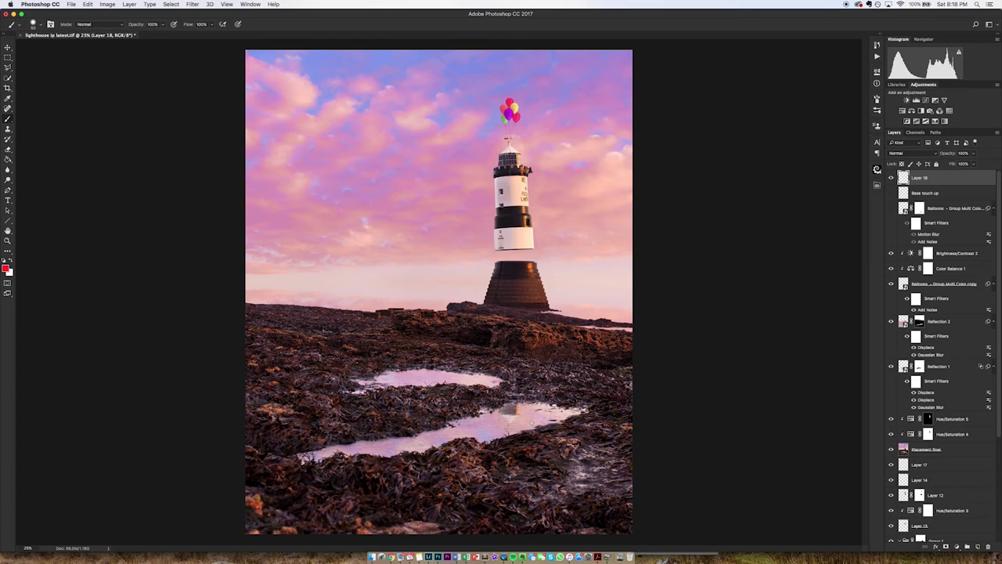
Step: Show Balloons copy 2 and paint its mask white to reveal a balloon reflection
{"action": "left_click", "coordinate": [920, 207]}
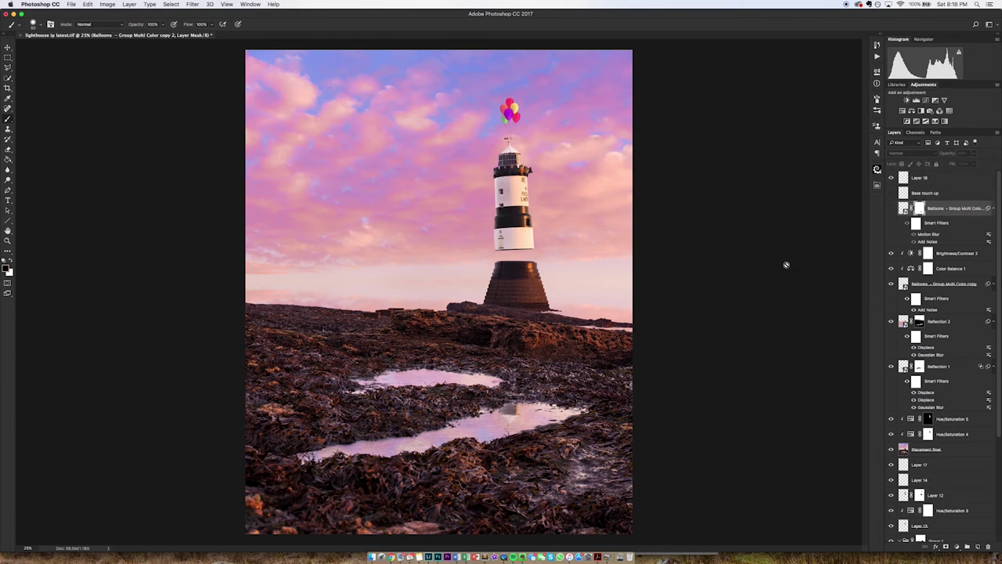
{"action": "left_click", "coordinate": [891, 208]}
{"action": "key", "text": "x"}
{"action": "mouse_move", "coordinate": [509, 441]}
{"action": "left_mouse_down"}
{"action": "mouse_move", "coordinate": [505, 453]}
{"action": "mouse_move", "coordinate": [519, 459]}
{"action": "mouse_move", "coordinate": [505, 467]}
{"action": "mouse_move", "coordinate": [501, 454]}
{"action": "left_mouse_up"}
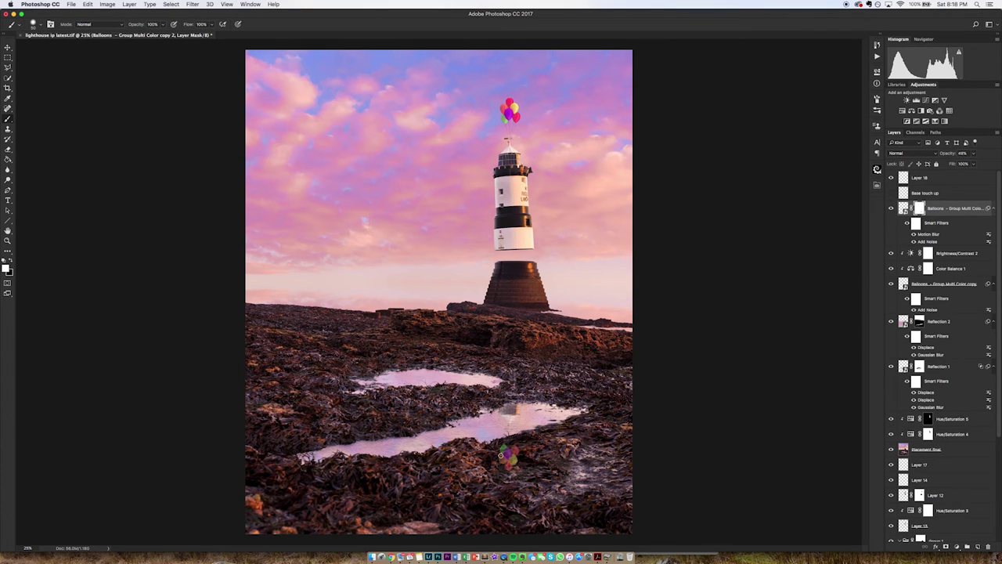
Step: Move the balloon reflection into the lower puddle near the rocks
{"action": "left_click", "coordinate": [8, 48]}
{"action": "left_click_drag", "start_coordinate": [509, 467], "coordinate": [513, 423]}
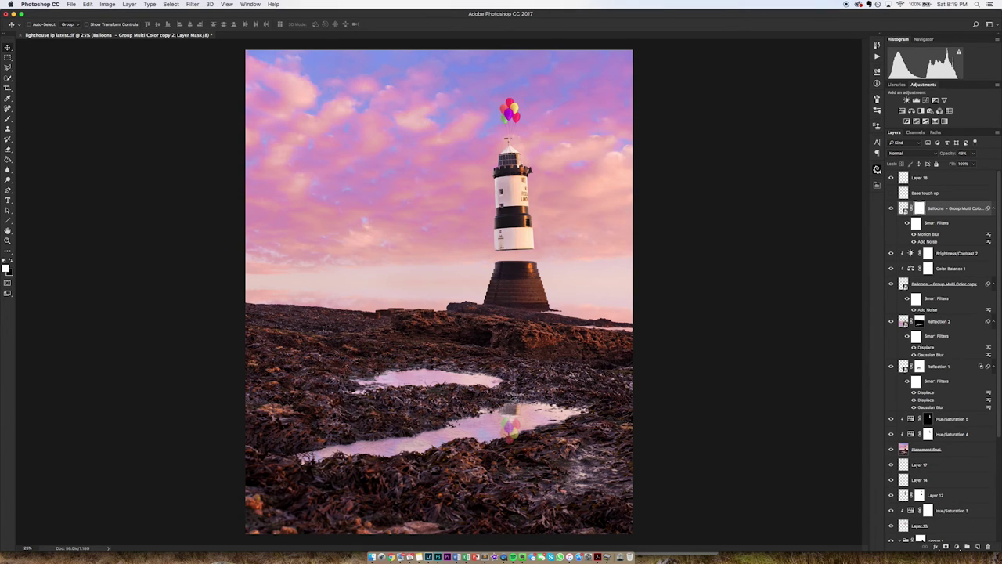
{"action": "left_click_drag", "start_coordinate": [506, 437], "coordinate": [504, 470]}
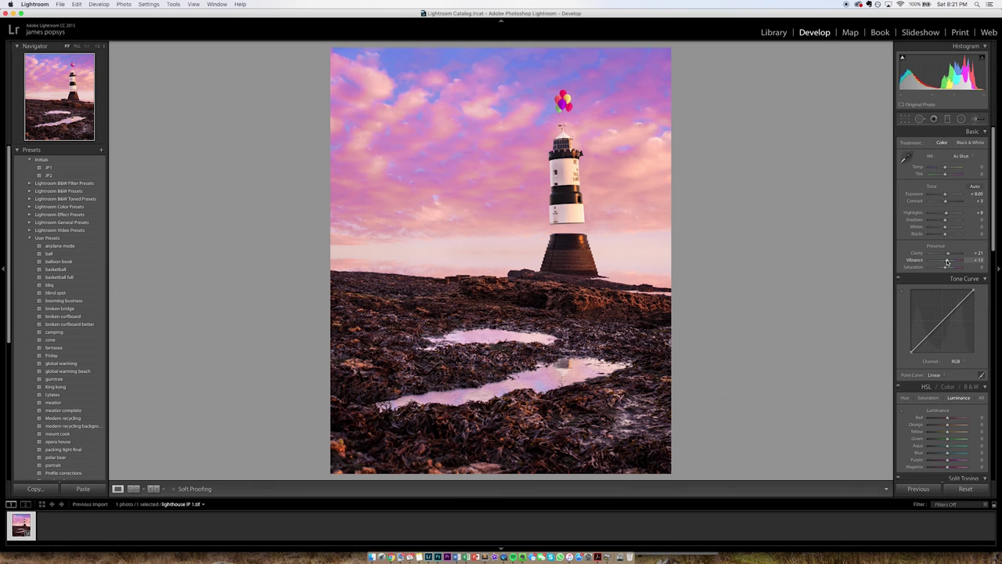
Step: Review the Basic, Tone Curve, HSL, Detail and Effects panels in Lightroom's Develop module
{"action": "scroll", "coordinate": [948, 263], "scroll_direction": "down", "scroll_amount": 2}
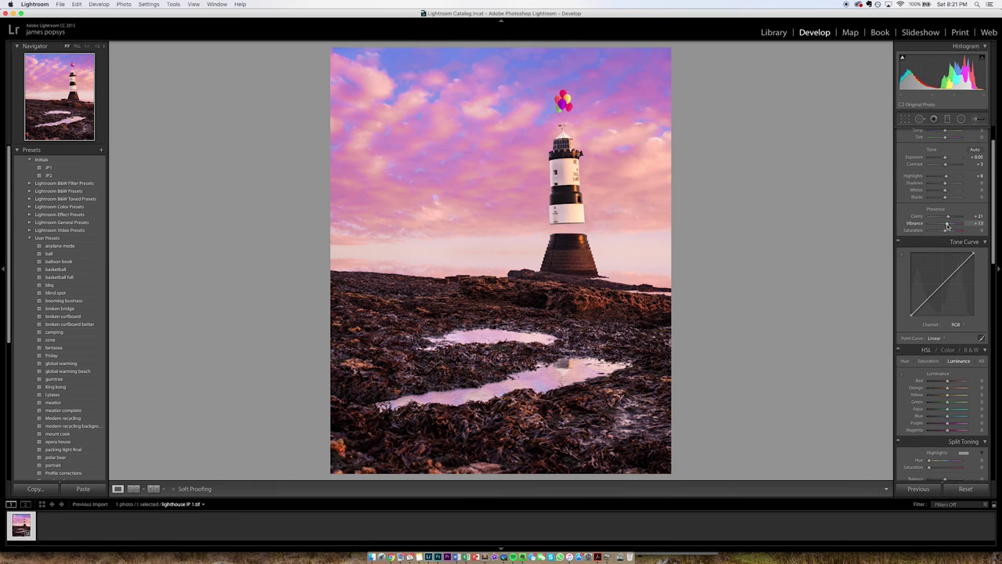
{"action": "scroll", "coordinate": [947, 227], "scroll_direction": "down", "scroll_amount": 10}
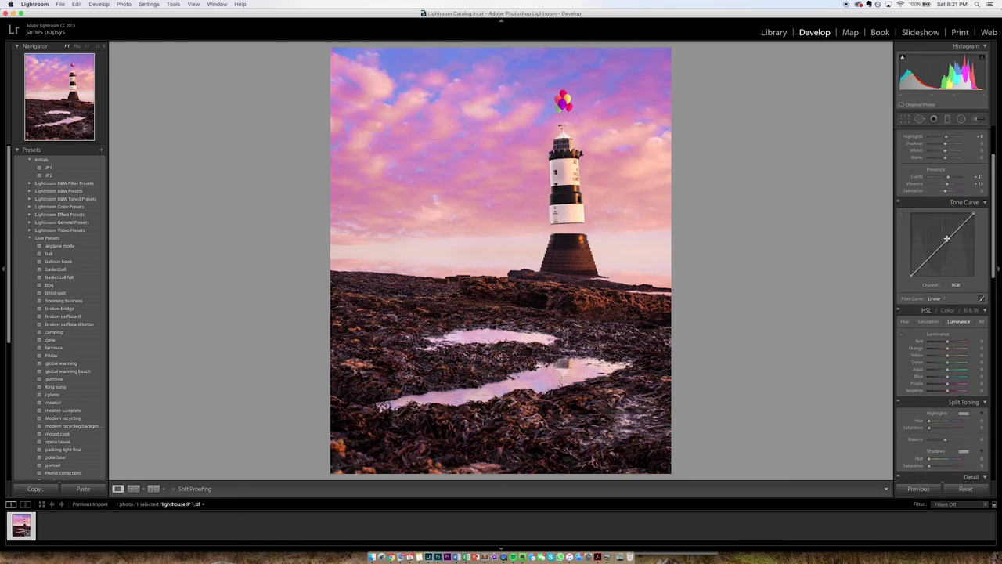
{"action": "scroll", "coordinate": [947, 242], "scroll_direction": "down", "scroll_amount": 8}
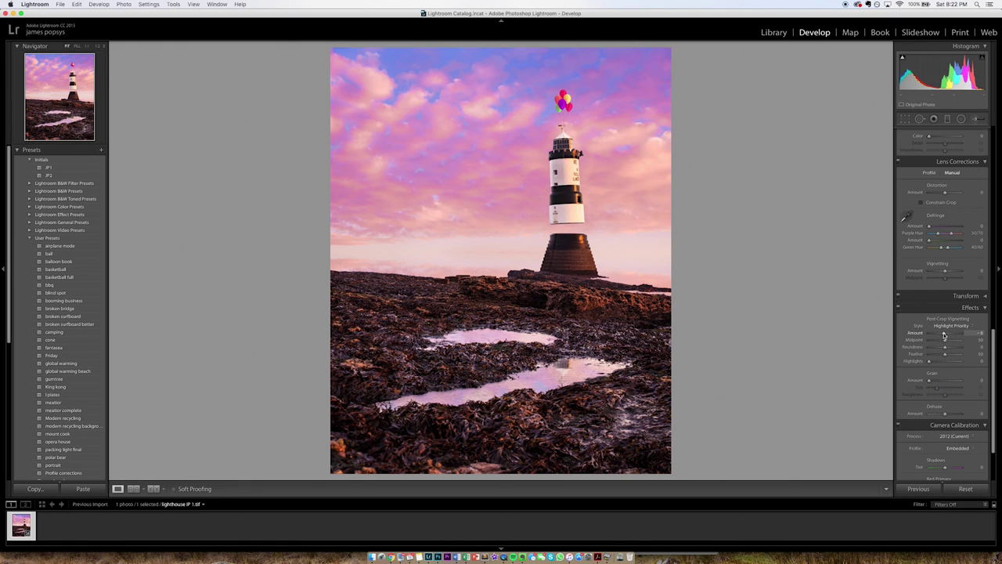
{"action": "scroll", "coordinate": [944, 334], "scroll_direction": "up", "scroll_amount": 20}
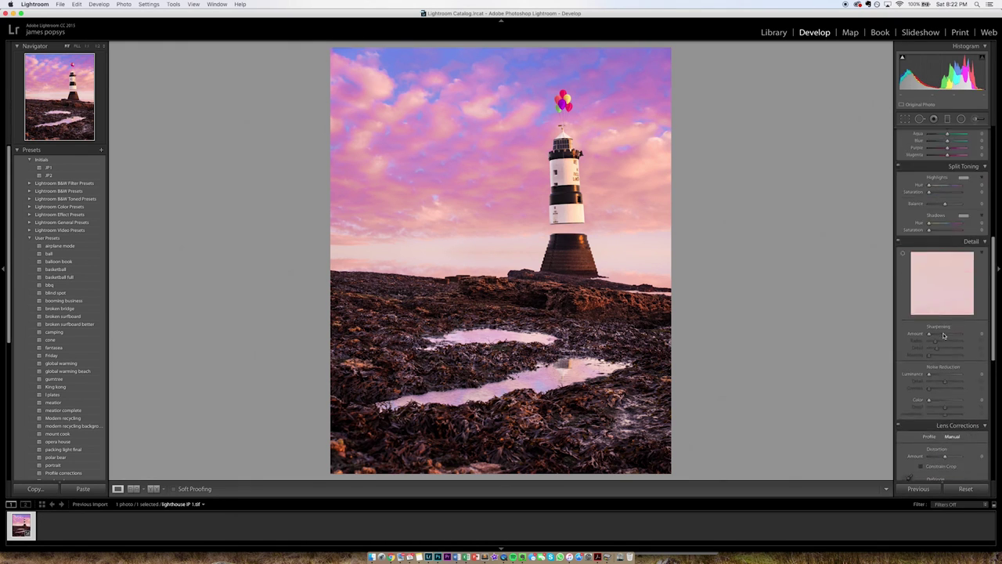
{"action": "scroll", "coordinate": [944, 334], "scroll_direction": "down", "scroll_amount": 1}
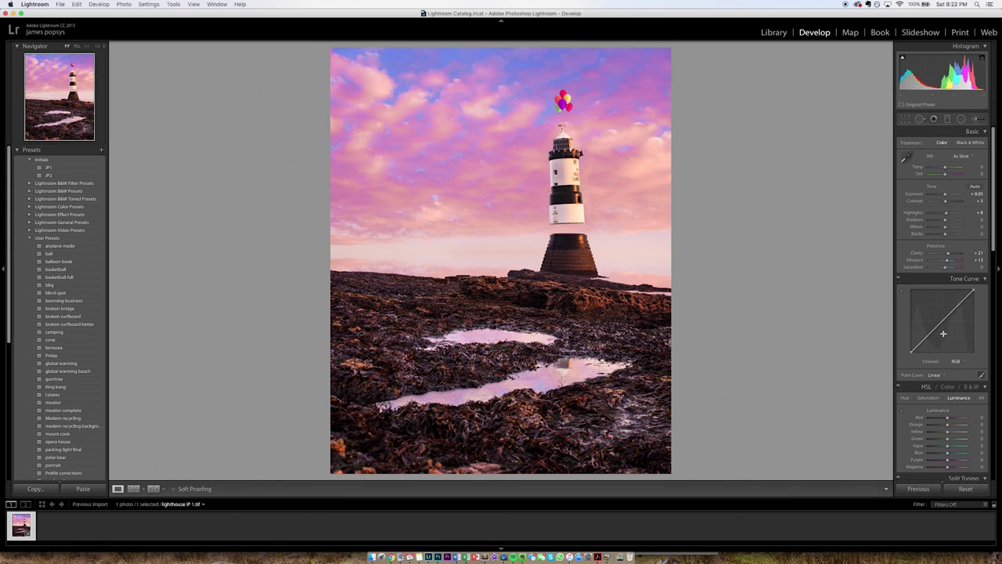